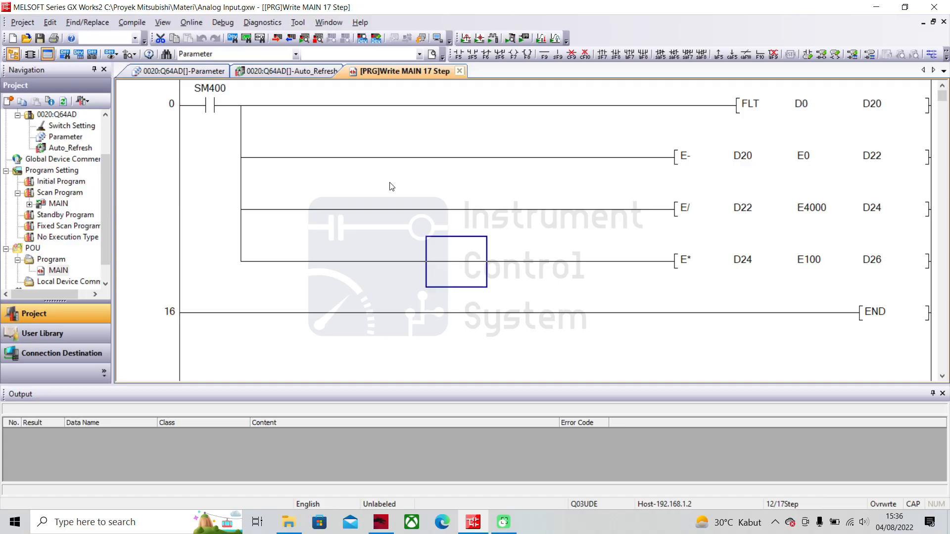
- Review the scaling instructions in the MAIN ladder and check the Q64AD Auto_Refresh device for CH1's digital output value
click(359, 165)
click(270, 156)
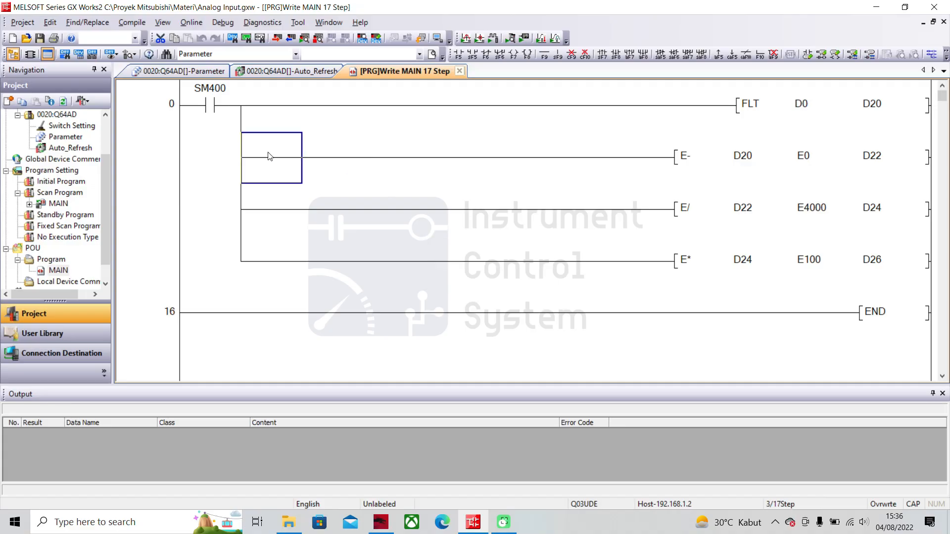
click(289, 229)
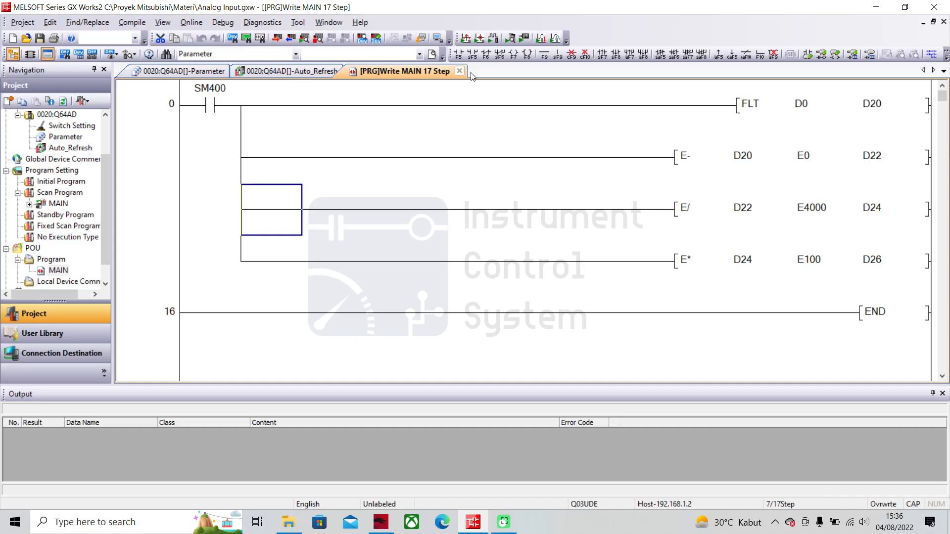
click(803, 127)
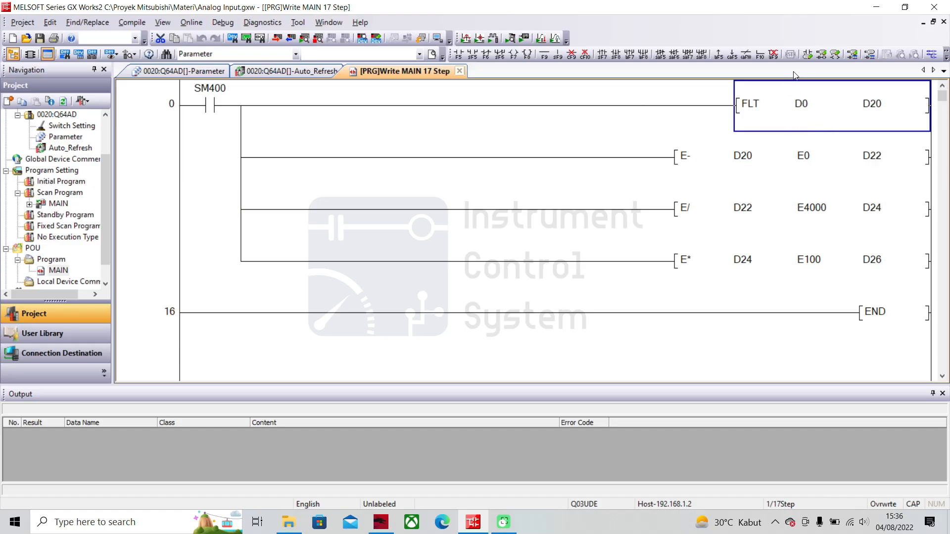
click(278, 72)
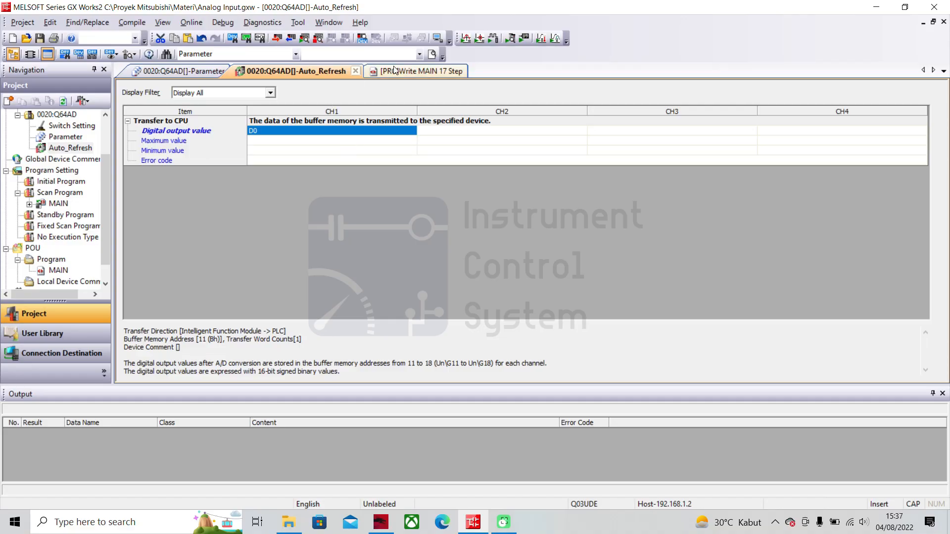
click(413, 73)
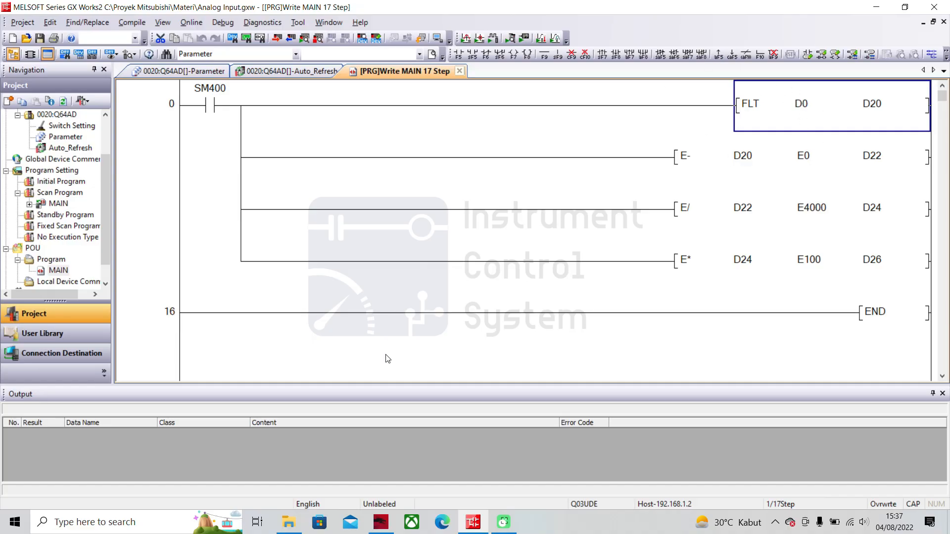
- Switch to File Explorer, launch AdvancedHMI.exe from the Debug folder, and minimize the folder window
click(290, 521)
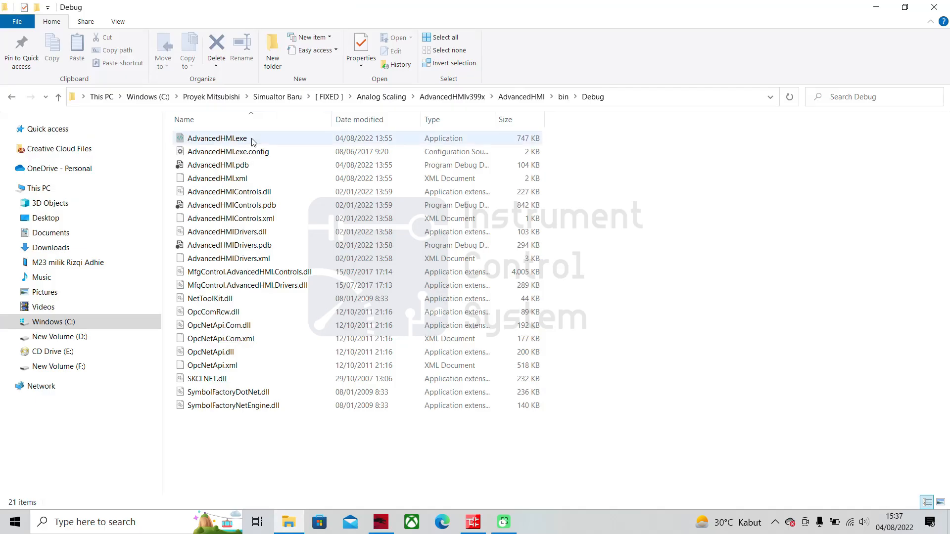
double_click(251, 139)
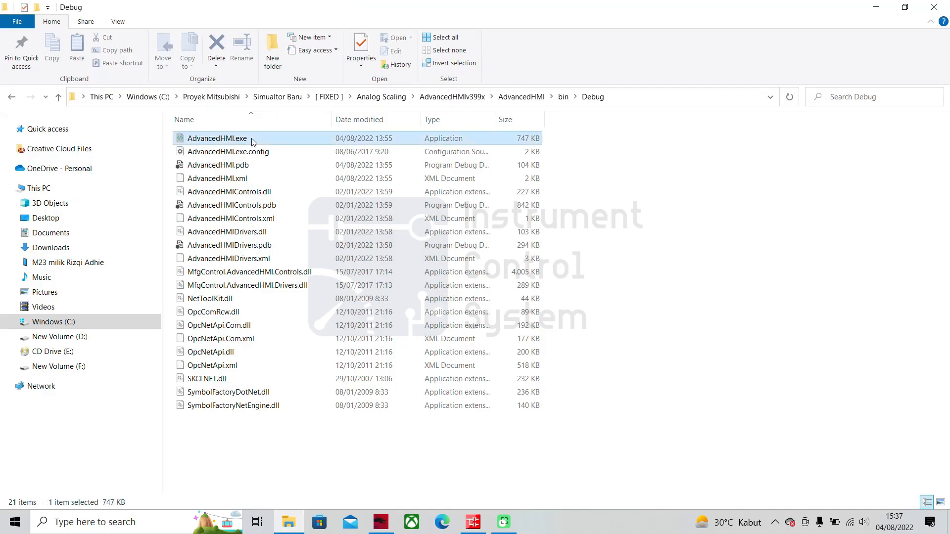
click(877, 8)
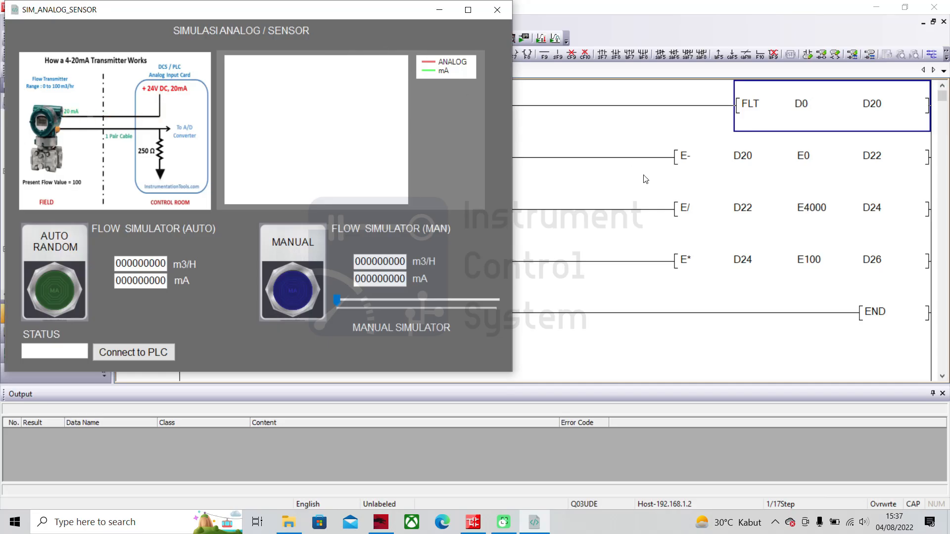
- Change the FLT instruction's source device to D100, keeping D20 as the destination, and convert the edited ladder
click(801, 107)
double_click(801, 108)
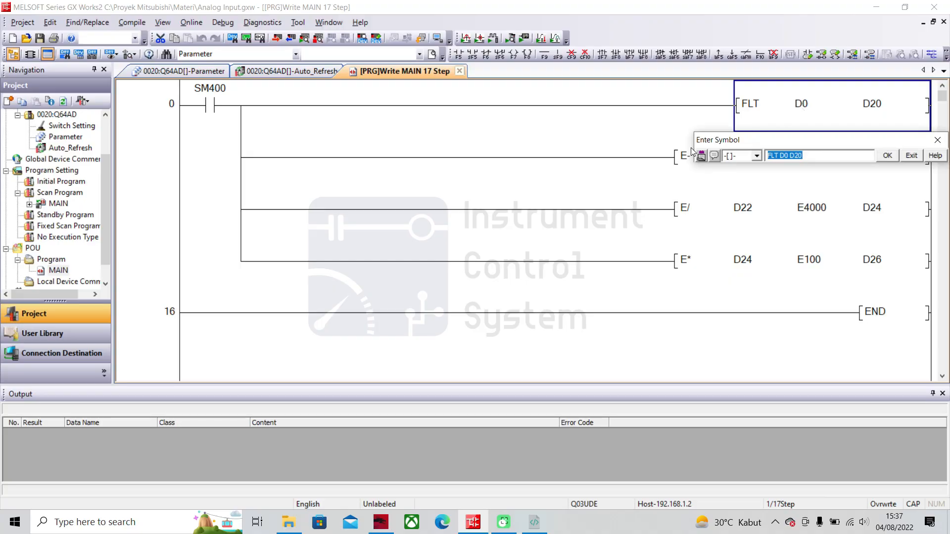
click(784, 158)
text(10)
click(888, 157)
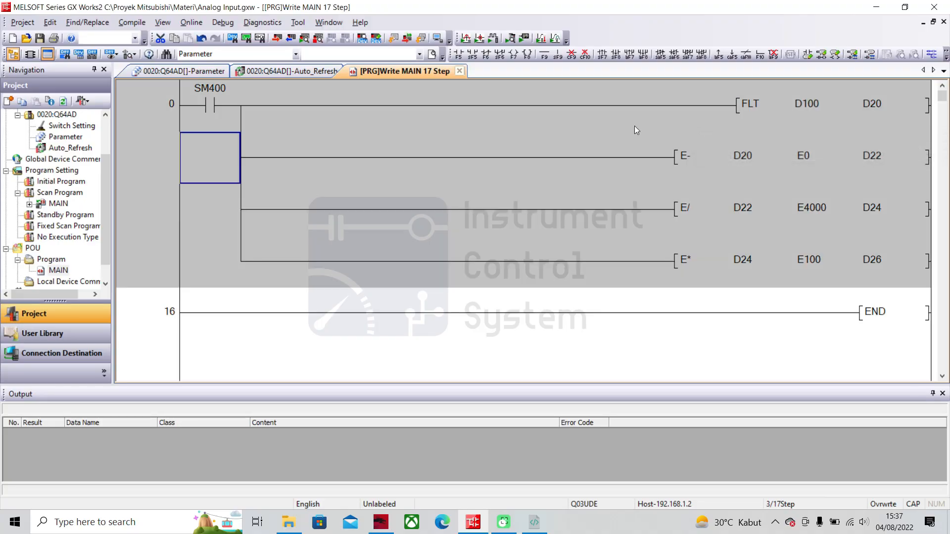
click(394, 38)
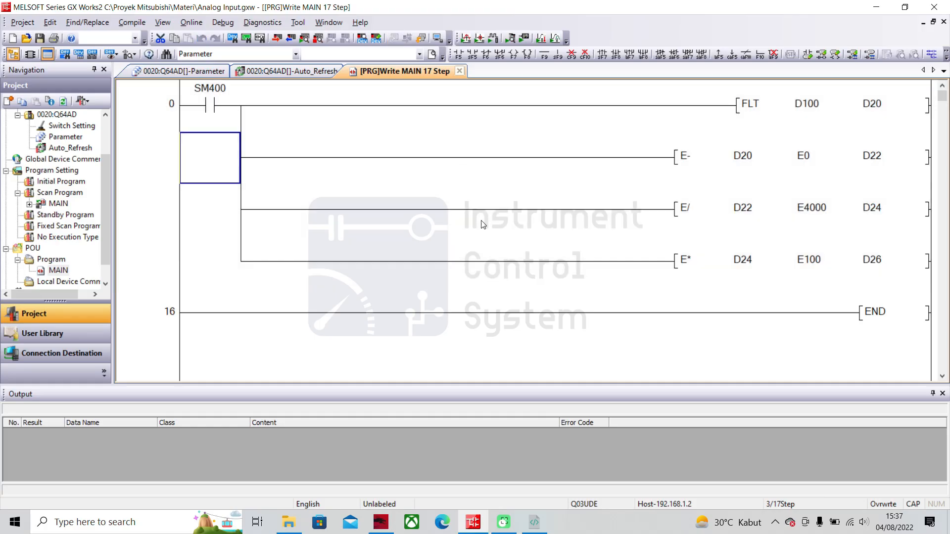
click(312, 162)
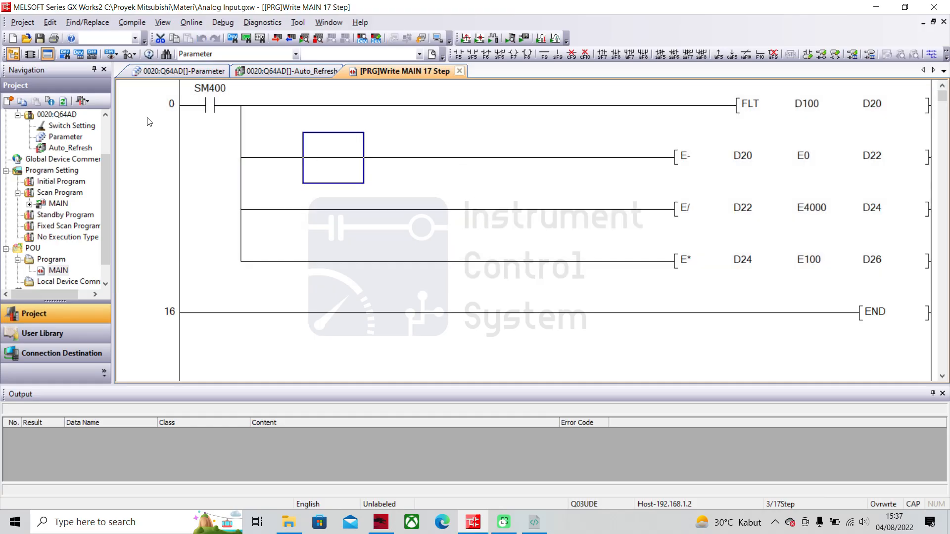
scroll(66, 133, down, 1)
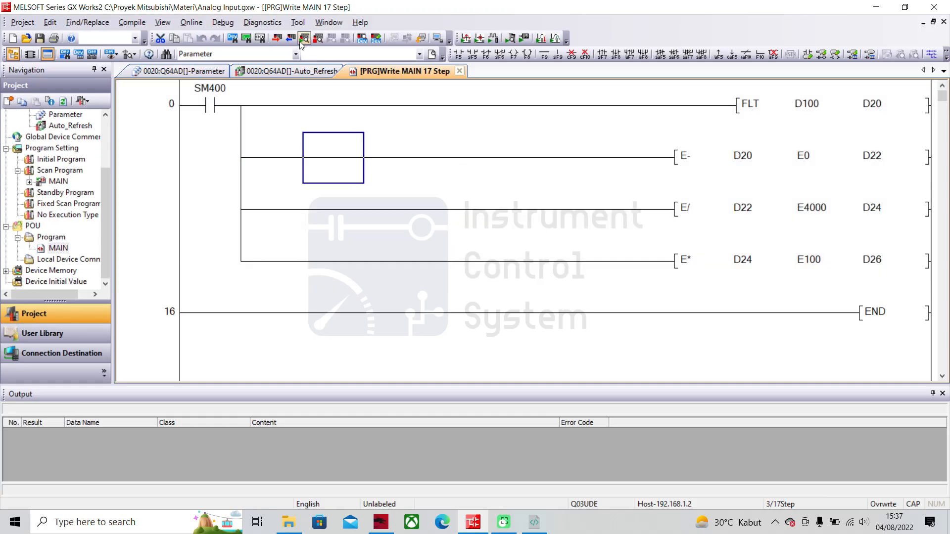
- Open the online data operation for writing to the PLC and look at the SIM_ANALOG_SENSOR window
click(278, 38)
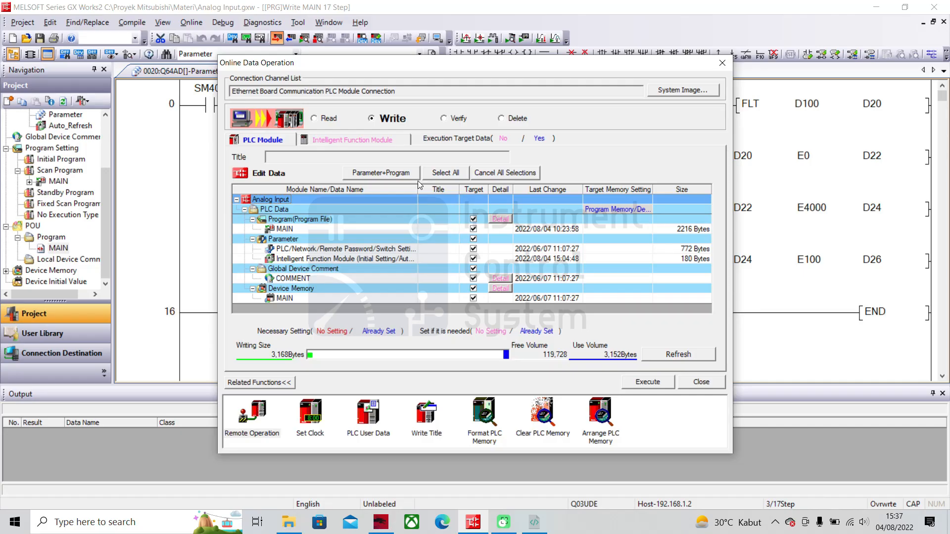
click(535, 522)
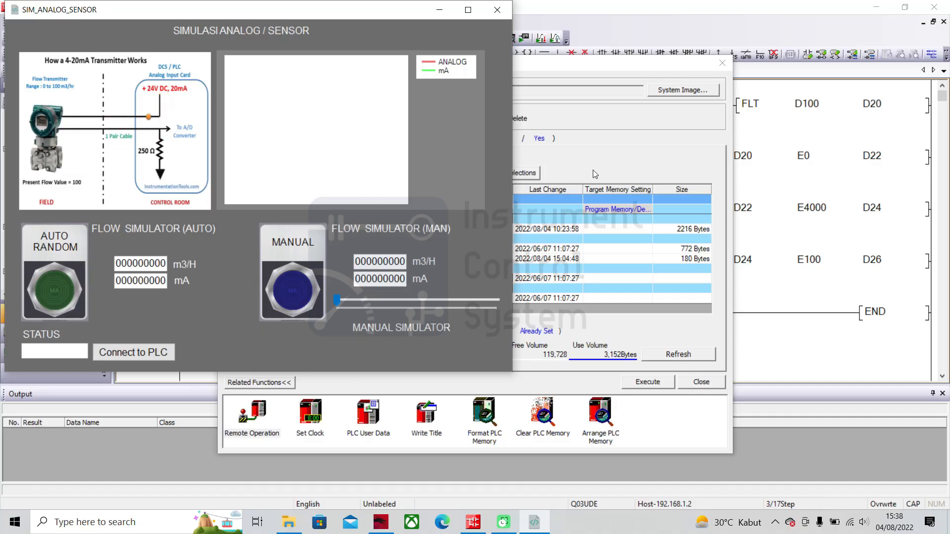
click(606, 164)
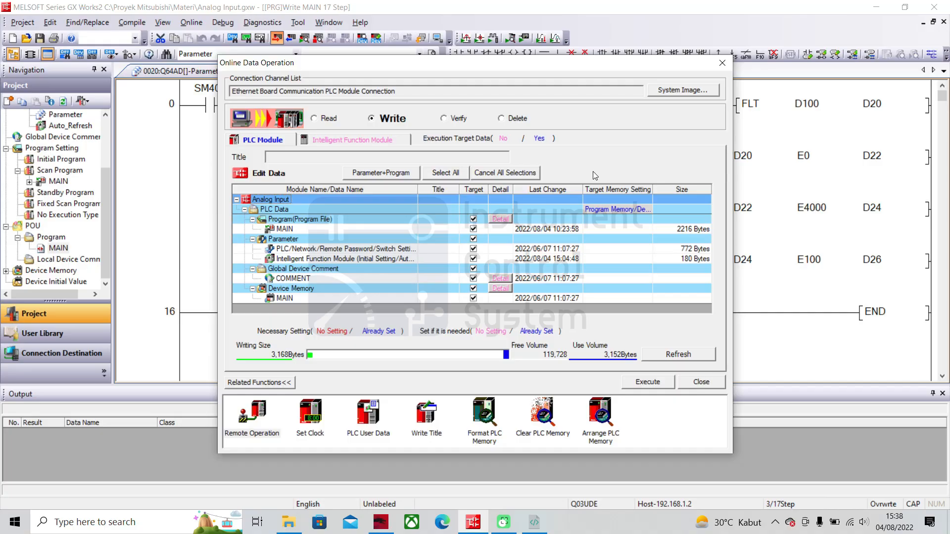
click(648, 385)
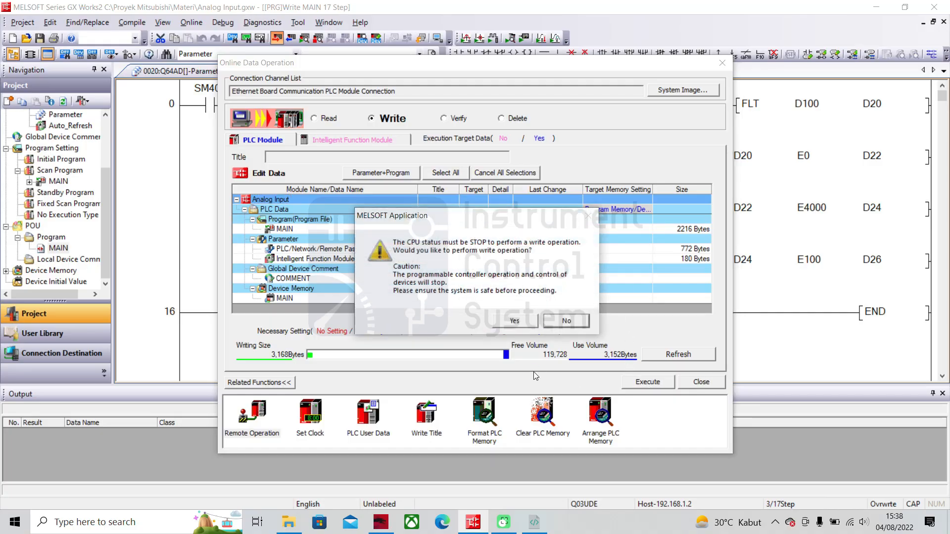
click(557, 321)
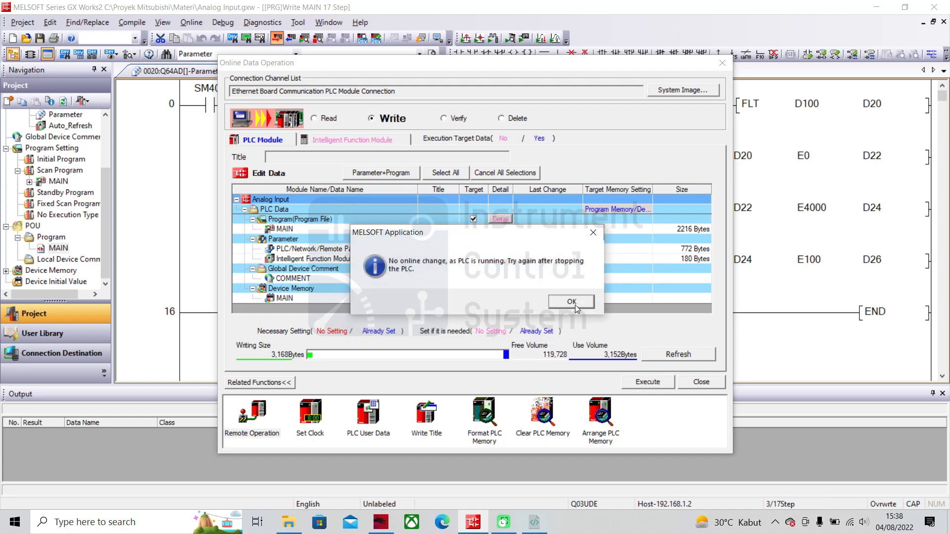
click(575, 305)
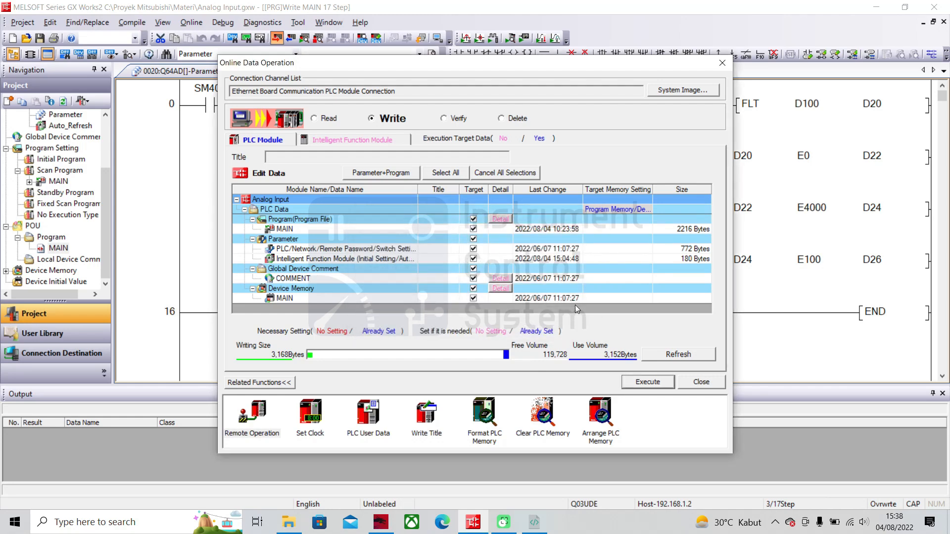
- Write the selected program, parameters, comments and device memory to the PLC, overwriting all existing files, and close the write operation
click(645, 386)
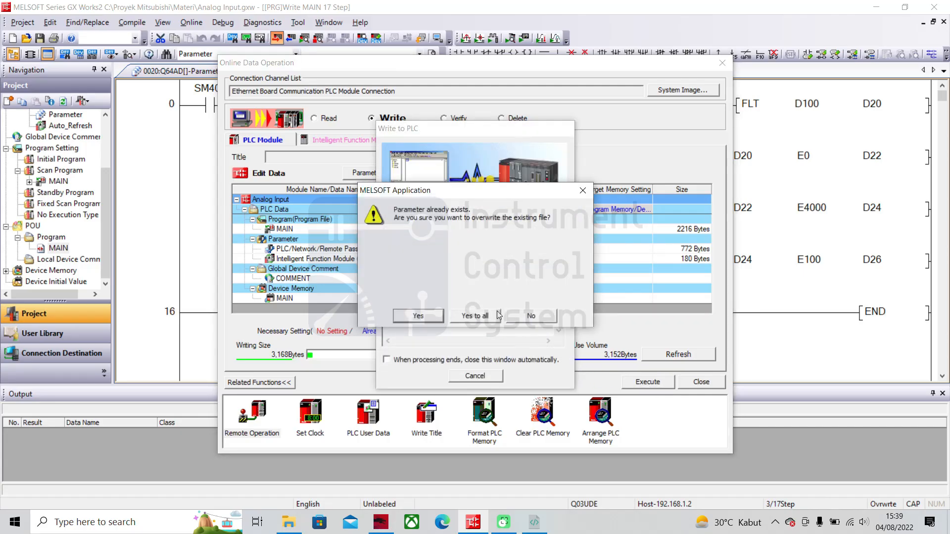
click(476, 316)
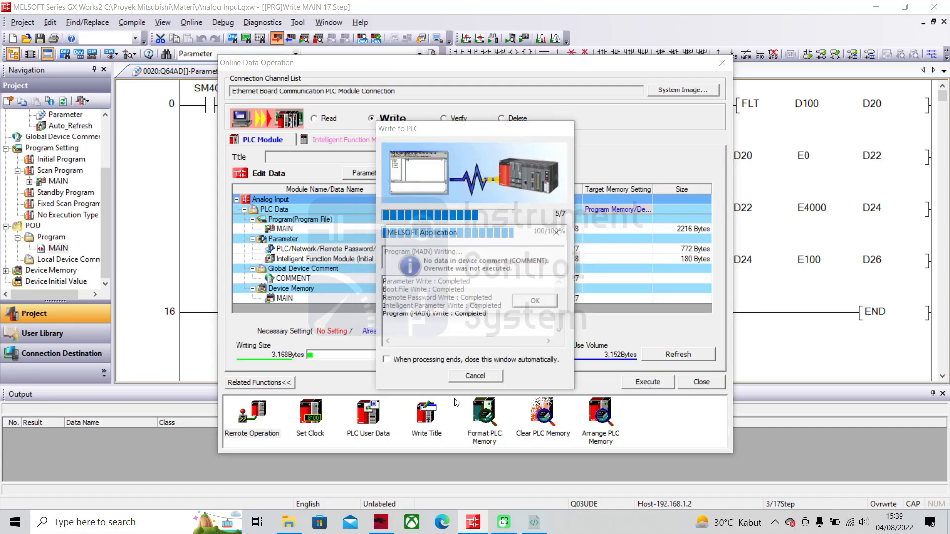
key(Return)
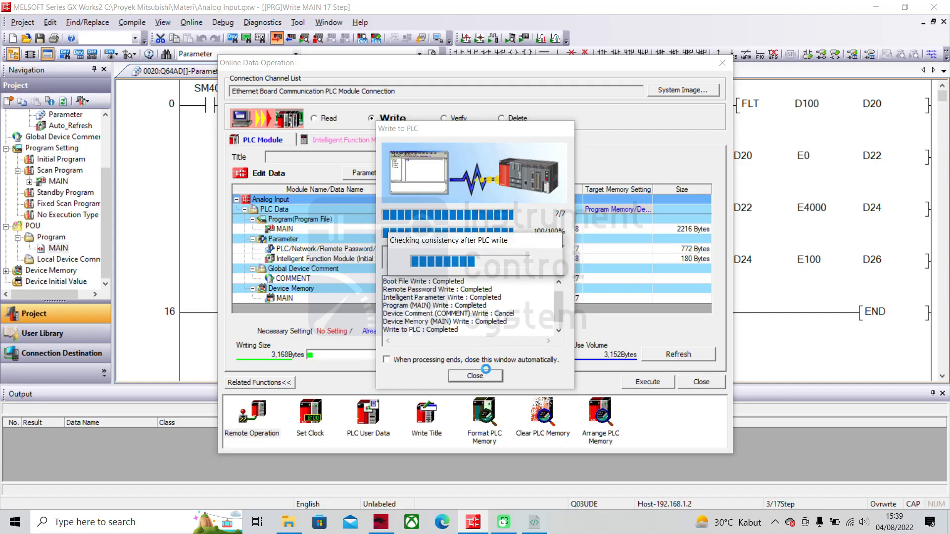
click(477, 375)
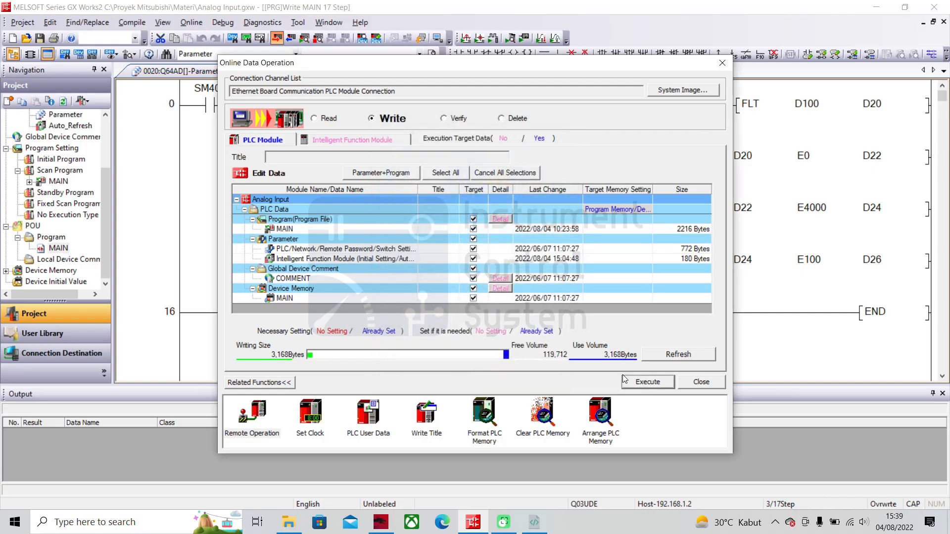
click(695, 386)
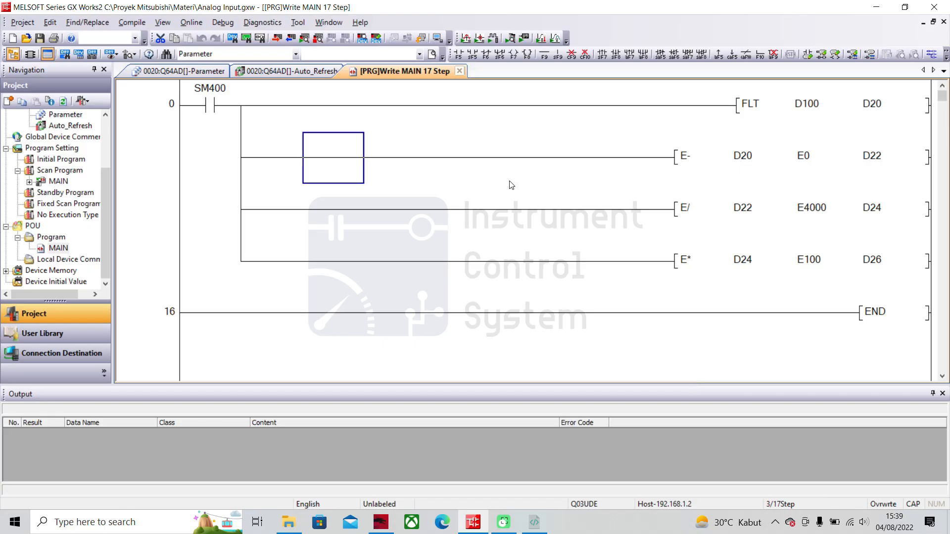
- Start monitoring the MAIN ladder program and try to connect the SIM_ANALOG_SENSOR simulator to the PLC
click(307, 41)
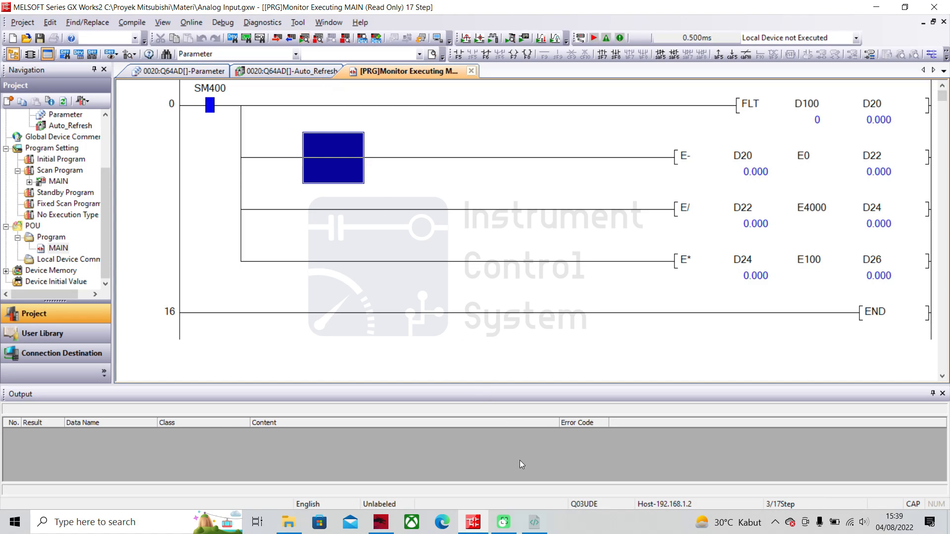
click(534, 522)
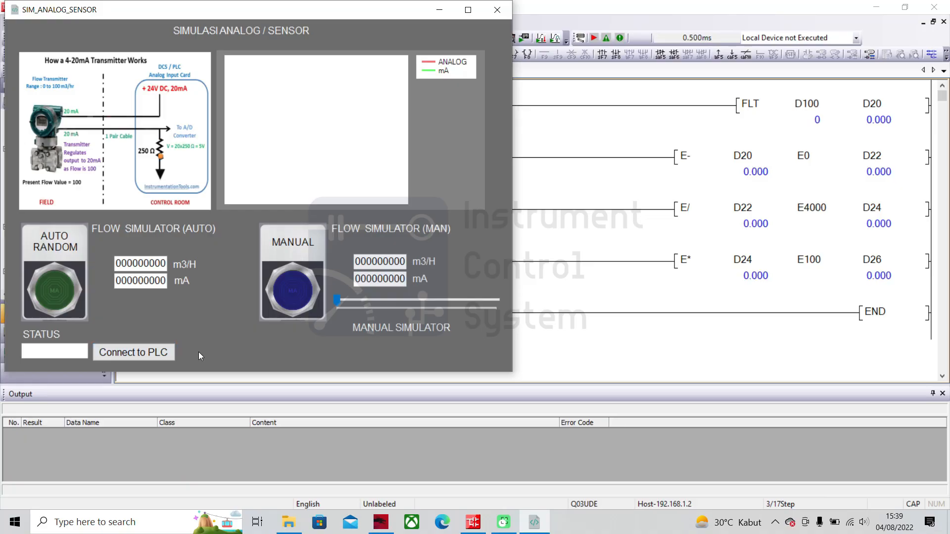
click(160, 352)
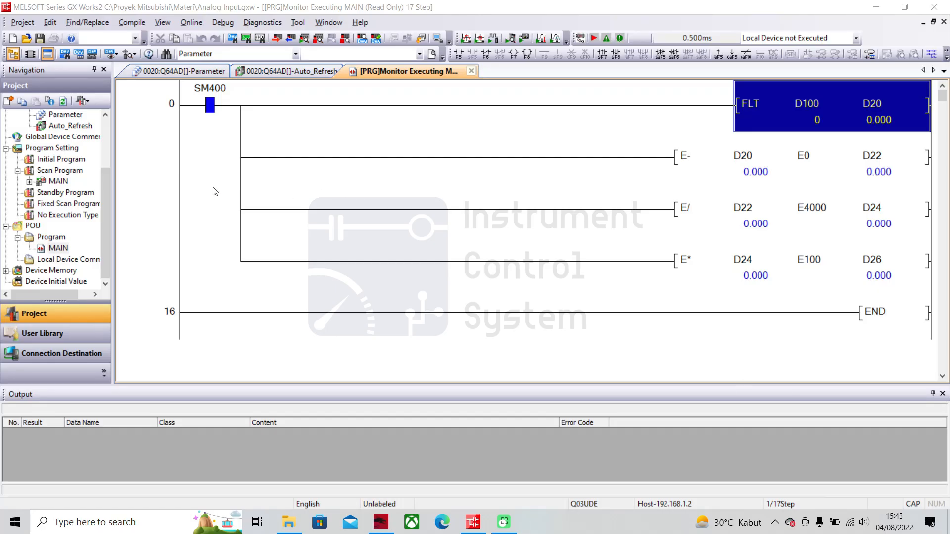
- Relaunch the simulator from AdvancedHMI.exe in the AdvancedHMI\bin\Debug folder and connect it to the PLC
click(290, 524)
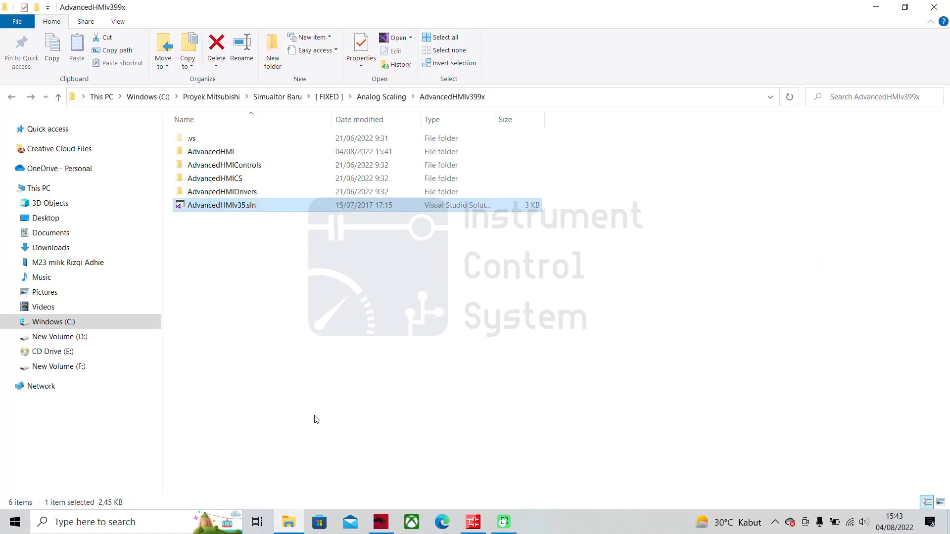
double_click(250, 153)
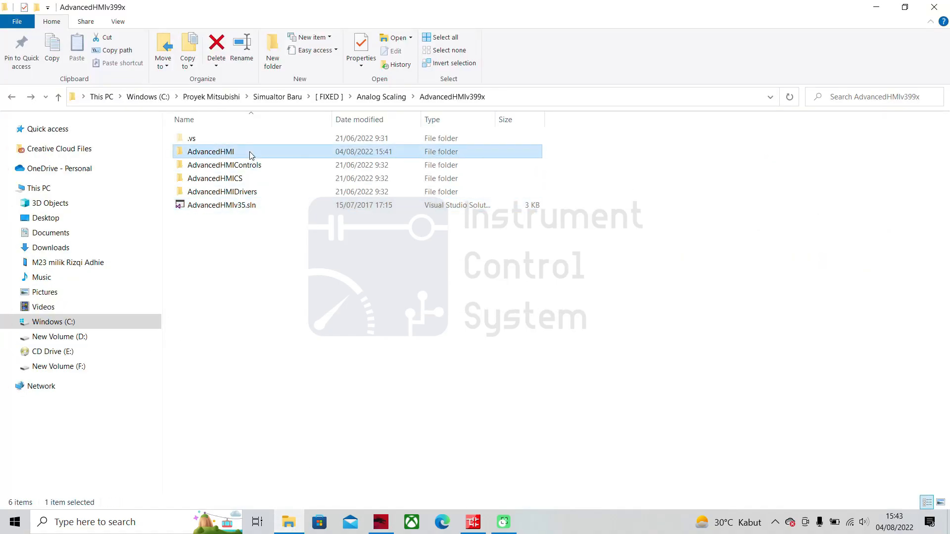
double_click(216, 138)
double_click(216, 138)
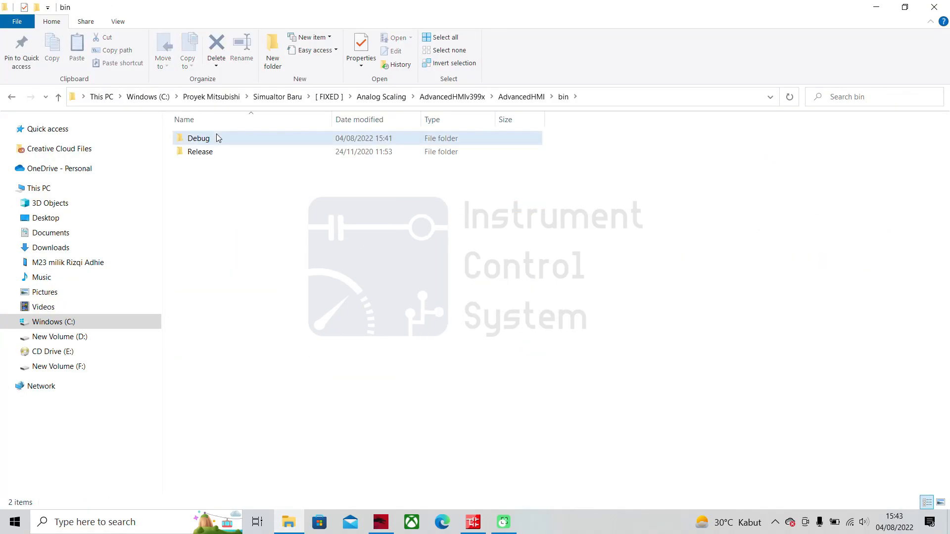
double_click(254, 138)
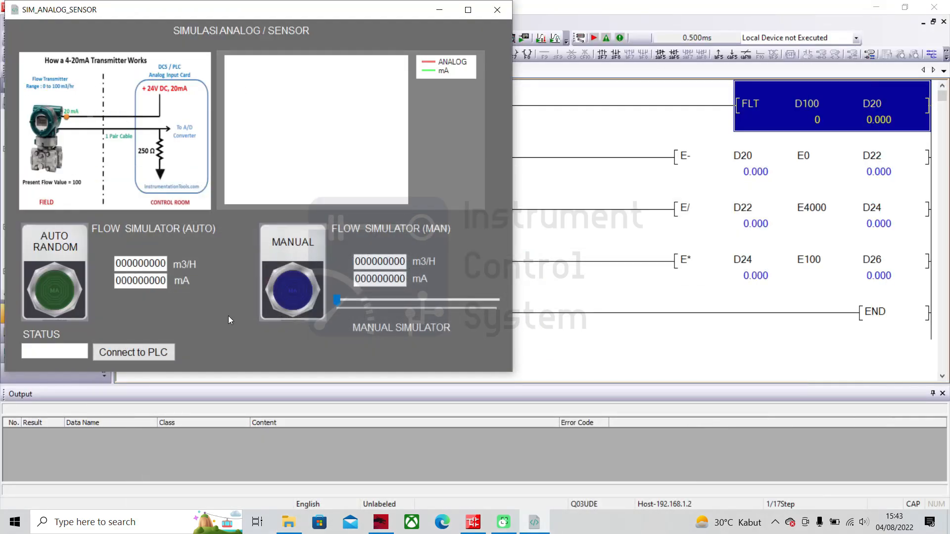
drag(338, 13, 360, 46)
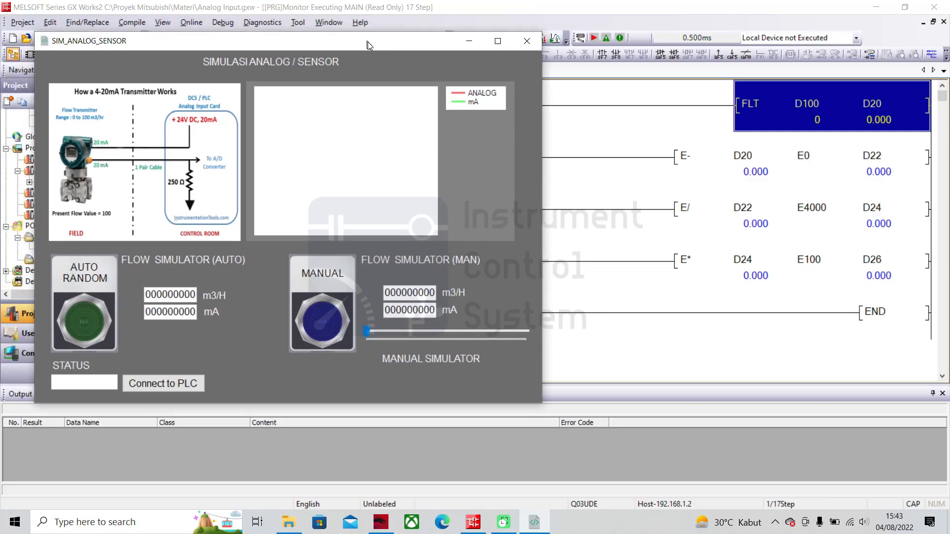
click(182, 384)
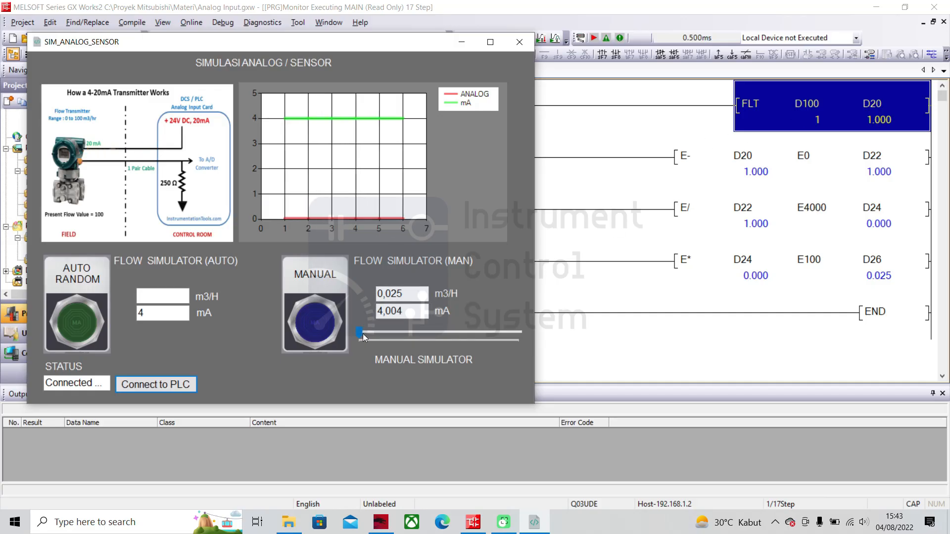
- Vary the manual flow simulator from about 9.7 m3/H down to 0 and up to 100 m3/H
drag(355, 334, 375, 334)
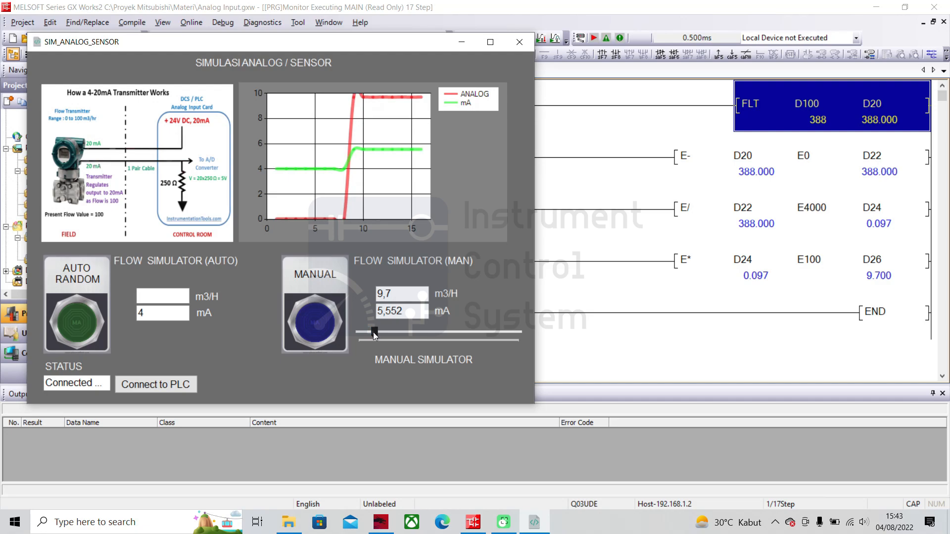
drag(374, 335, 324, 337)
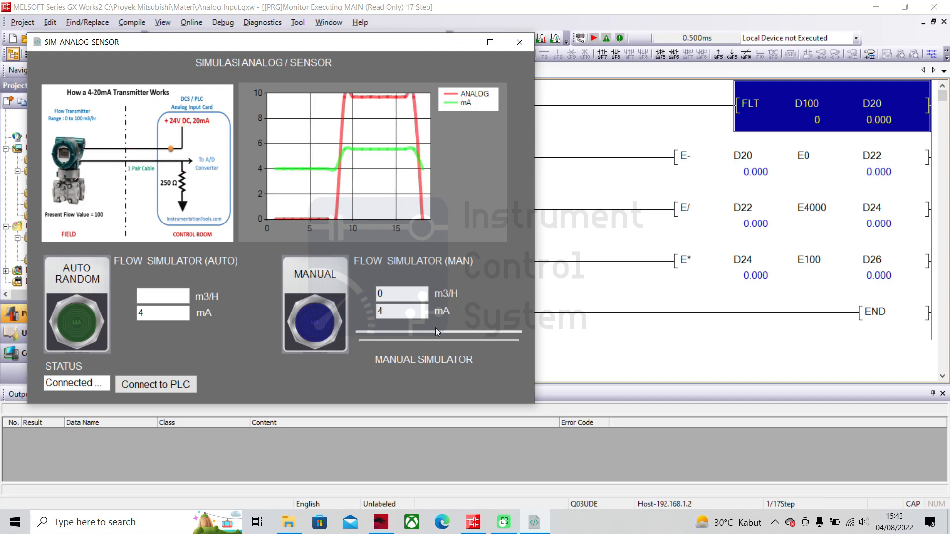
drag(436, 330, 518, 333)
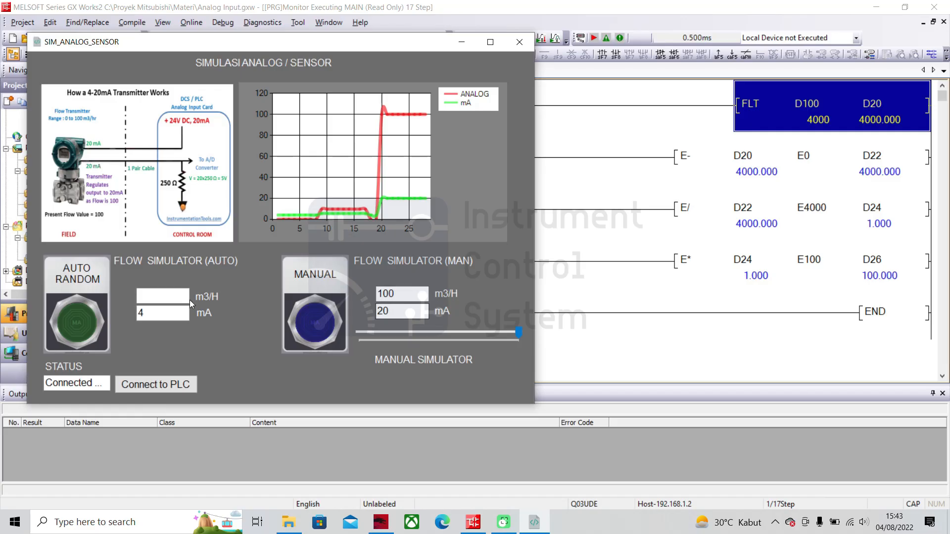
- Run the automatic random flow simulation while monitoring the ladder values, and close the simulator
click(90, 318)
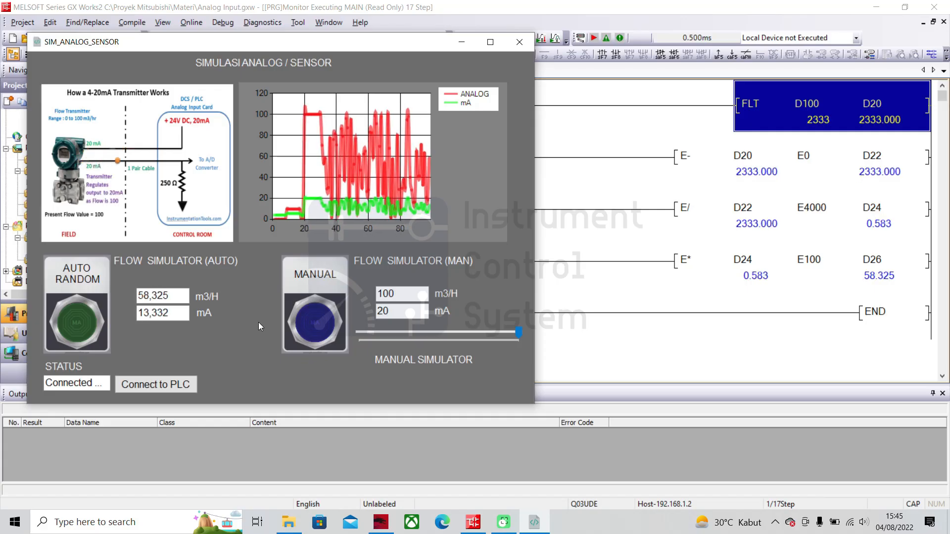
click(519, 41)
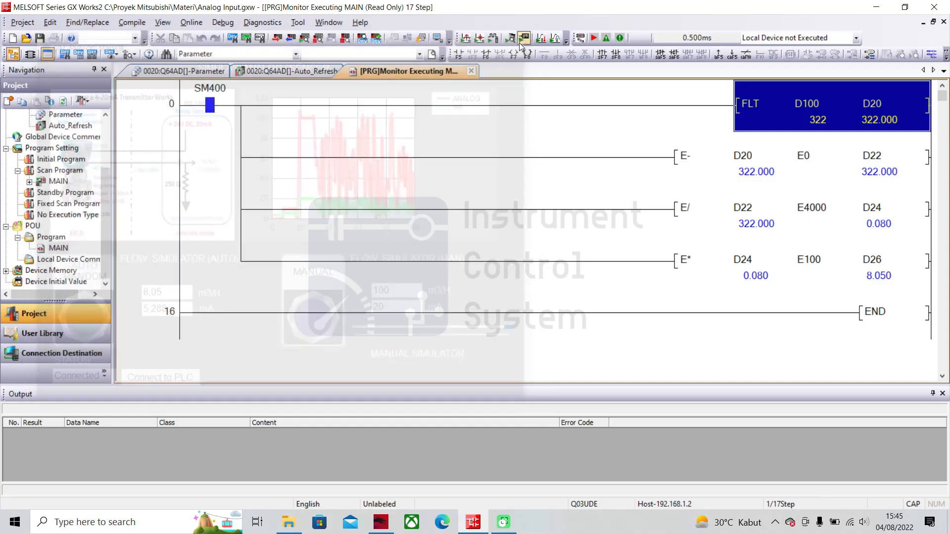
click(446, 141)
click(501, 167)
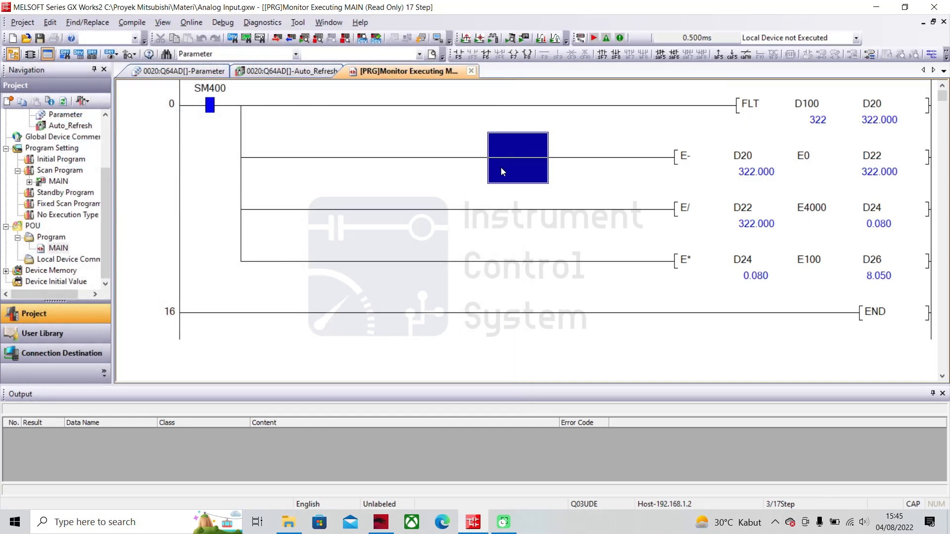
click(410, 162)
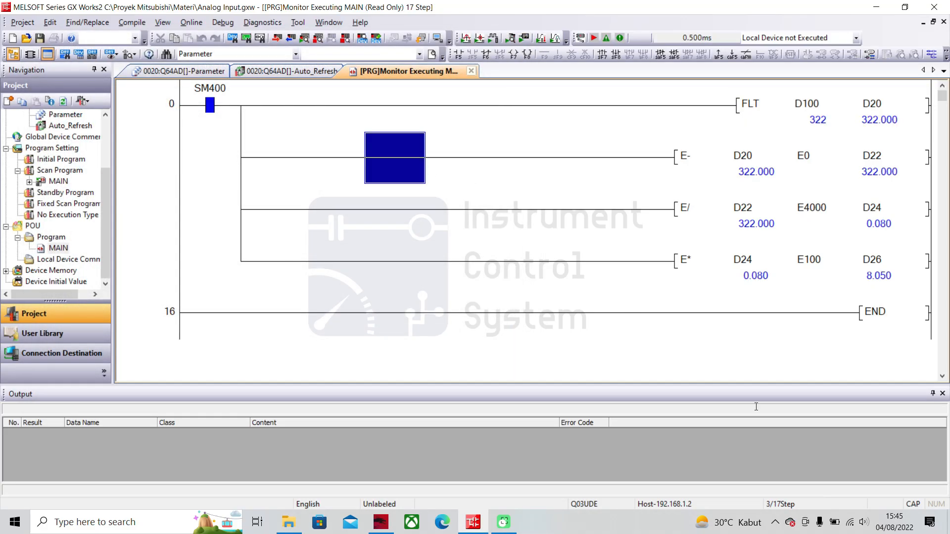